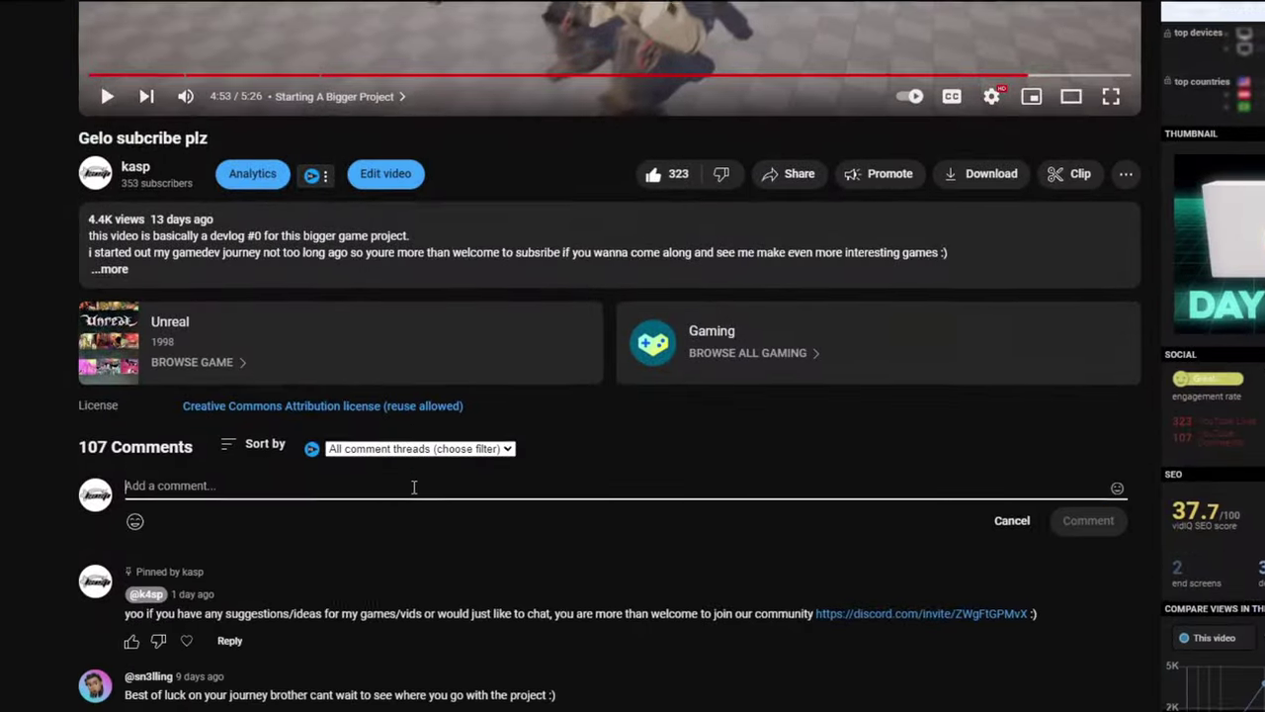
- Type the joke comment 'WAT TE FK IS UNRAL ENGIN MAN EXPLAIN TF POLZ BRUH' under the video
{"action": "type", "text": "WAT TE FK IS UNRAL"}
{"action": "type", "text": " ENGIN MAN"}
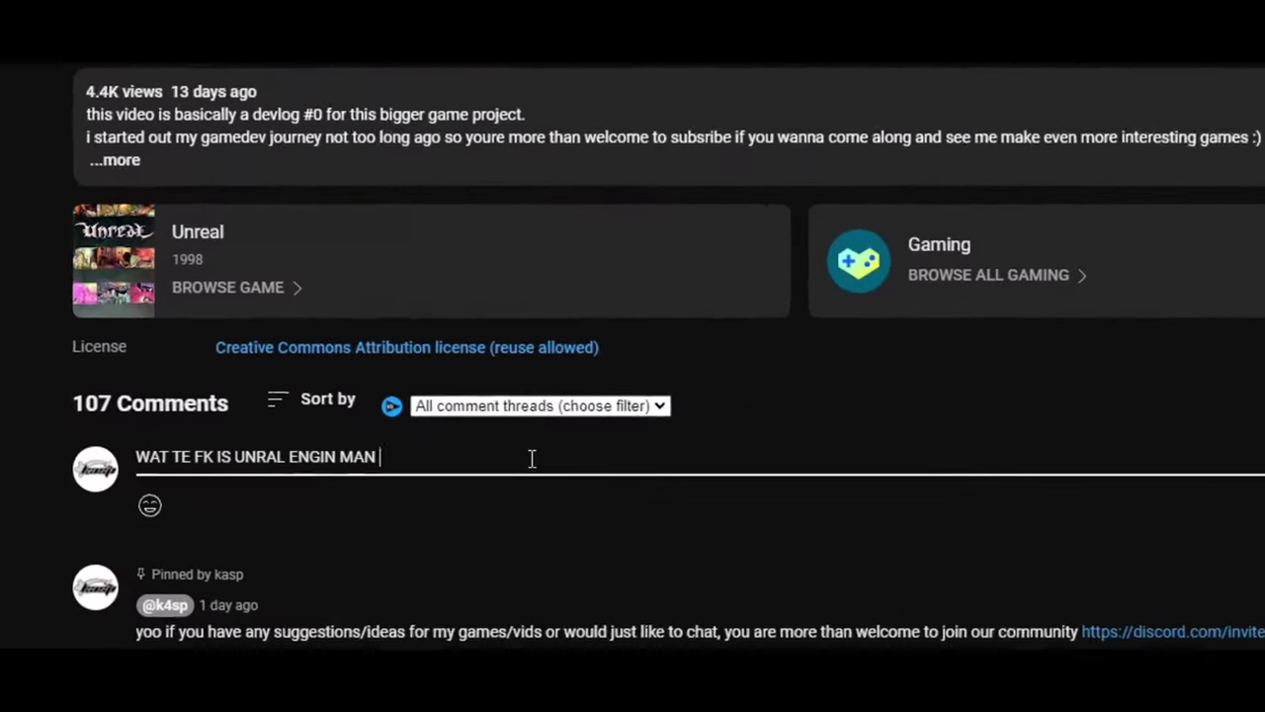
{"action": "type", "text": " EXPLAIN TF POLZ BRUH"}
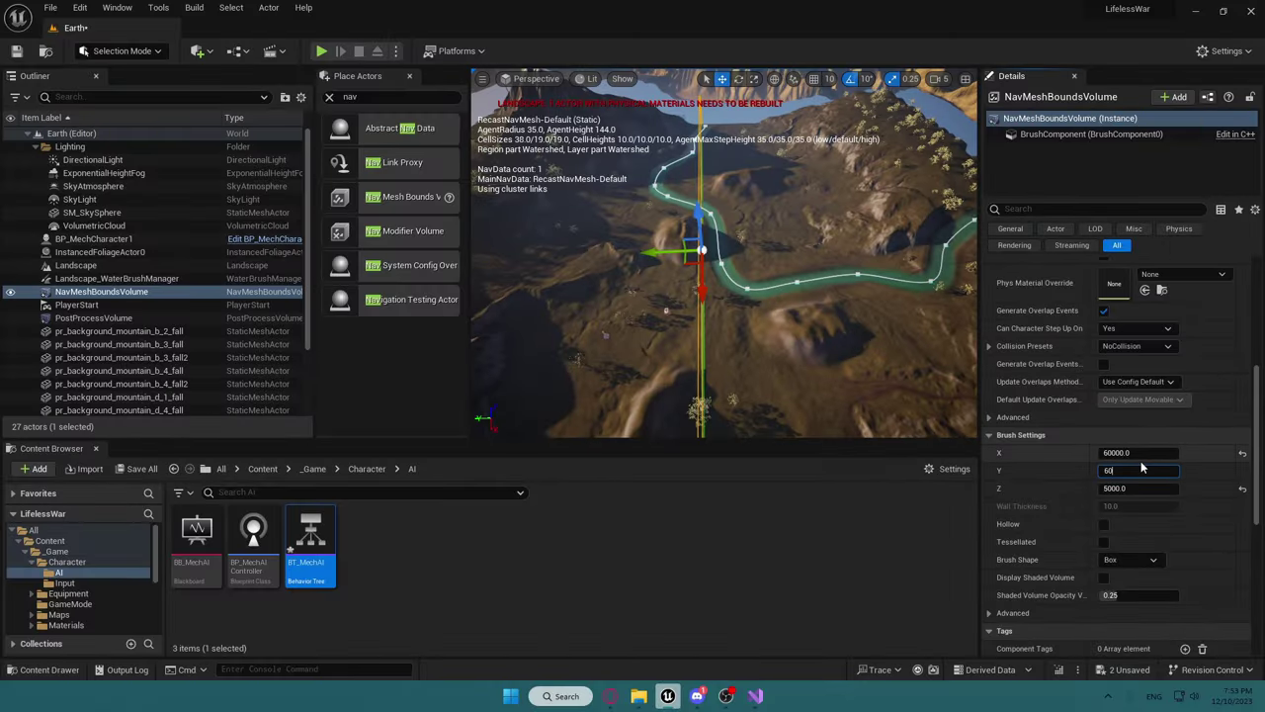
- Confirm the larger Y scale on the NavMeshBoundsVolume so the navmesh rebuilds
{"action": "key", "text": "Return"}
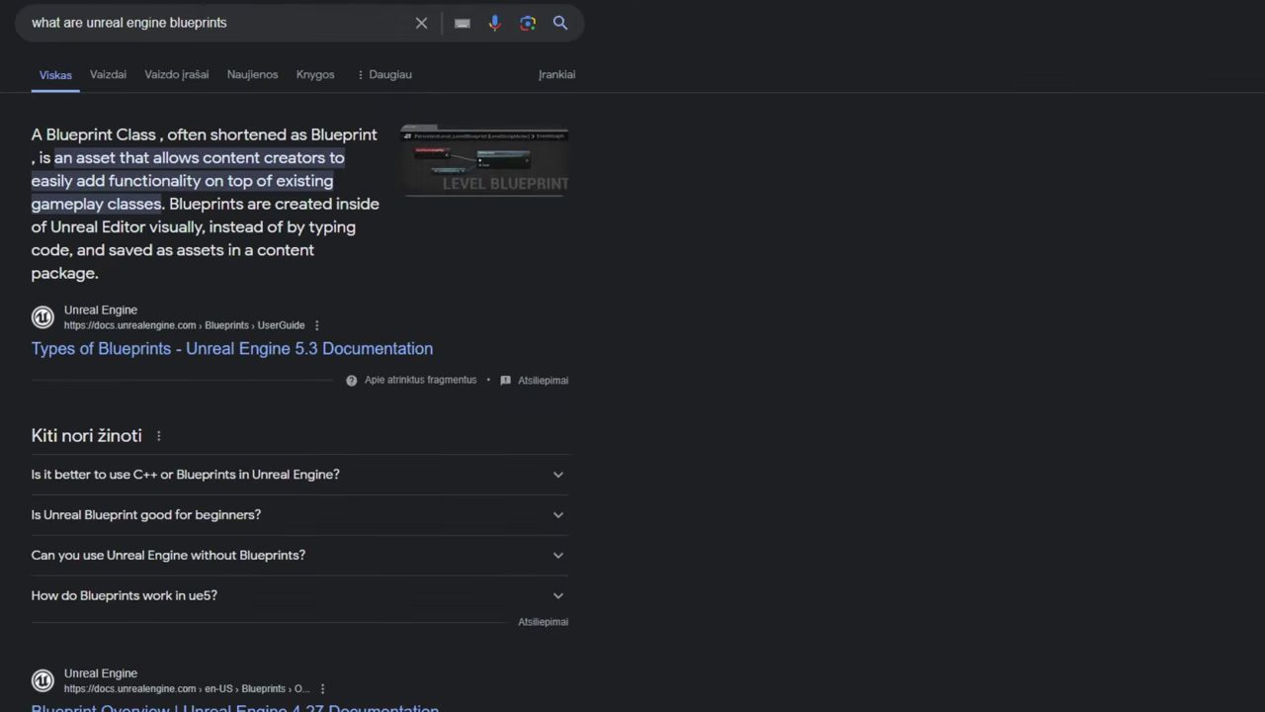
- Expand the 'Is it better to use C++ or Blueprints' answer in the results
{"action": "scroll", "coordinate": [227, 168], "scroll_direction": "down", "scroll_amount": 3}
{"action": "left_click", "coordinate": [188, 227]}
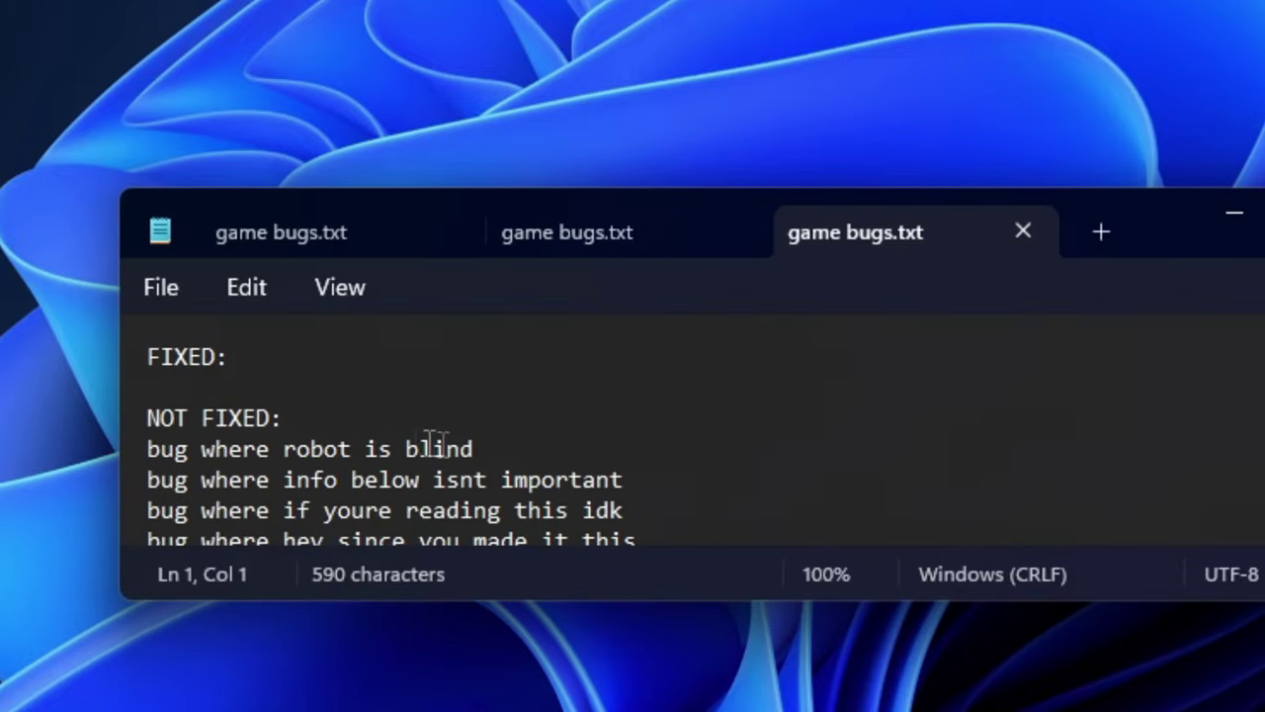
- Insert a blank line after 'bug where robot is blind' in game bugs.txt
{"action": "key", "text": "Return"}
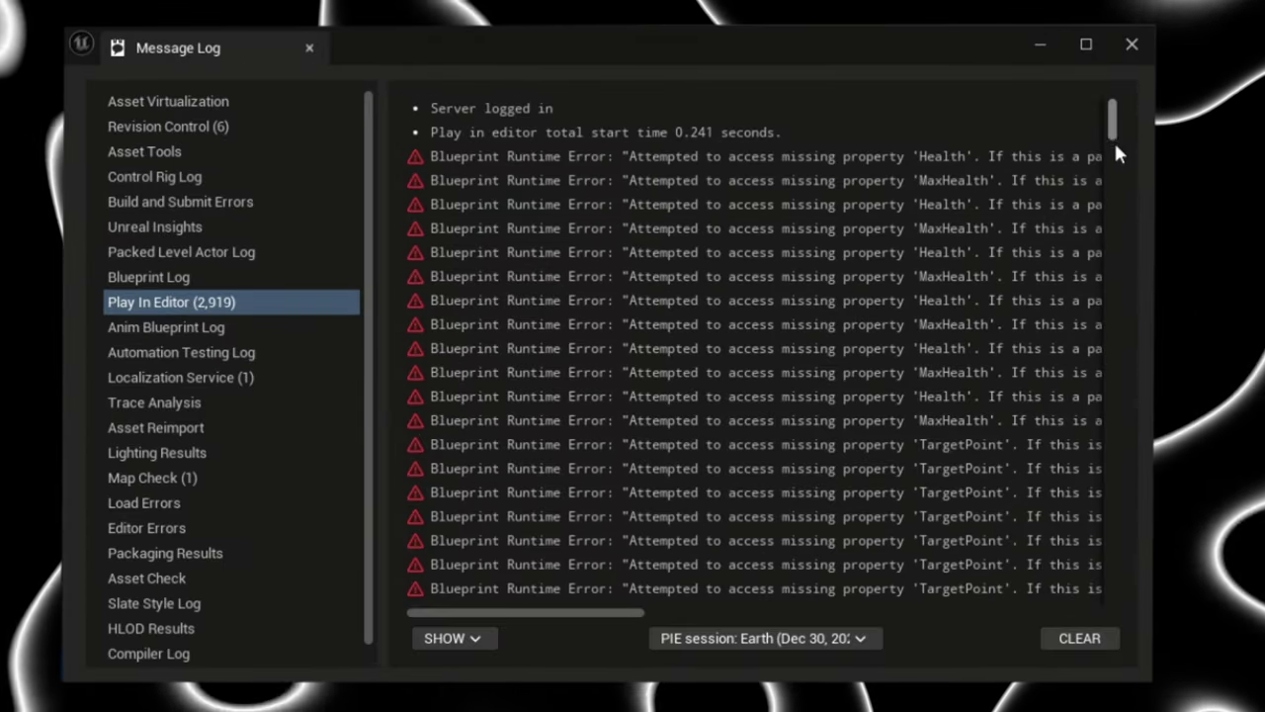
{"action": "left_click_drag", "start_coordinate": [1114, 140], "coordinate": [1107, 633]}
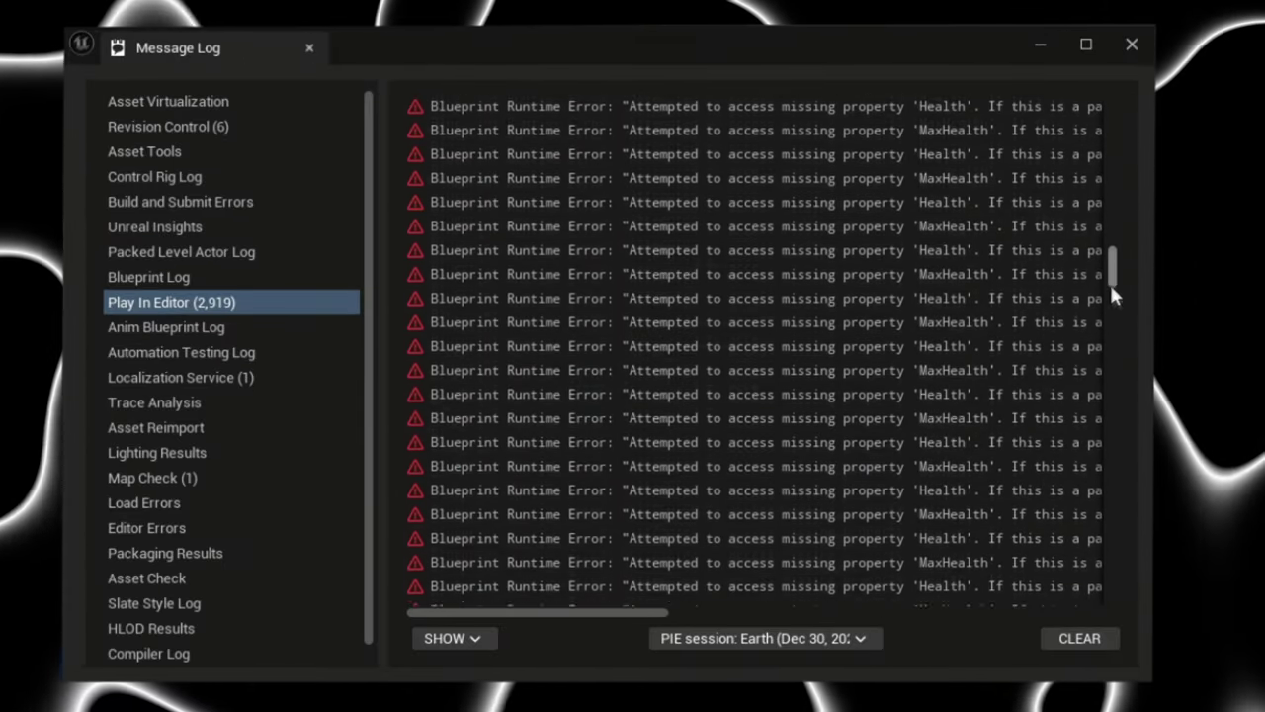